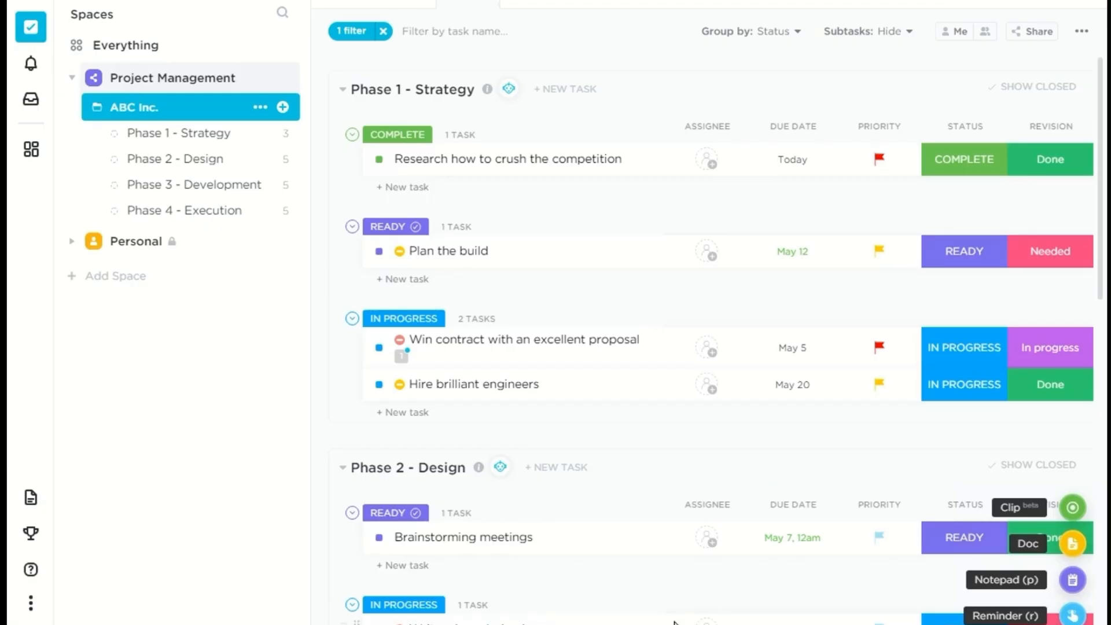
Step: Browse the example ABC Inc. project's tasks in list and board views and open its phase lists
scroll(674, 622, down, 2)
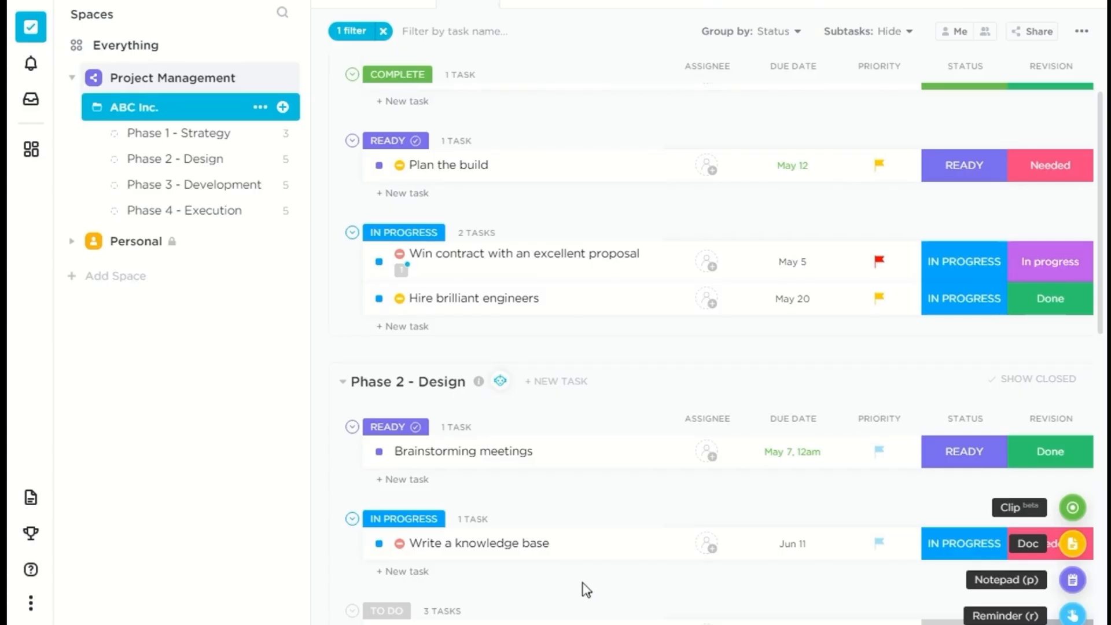
scroll(583, 589, down, 4)
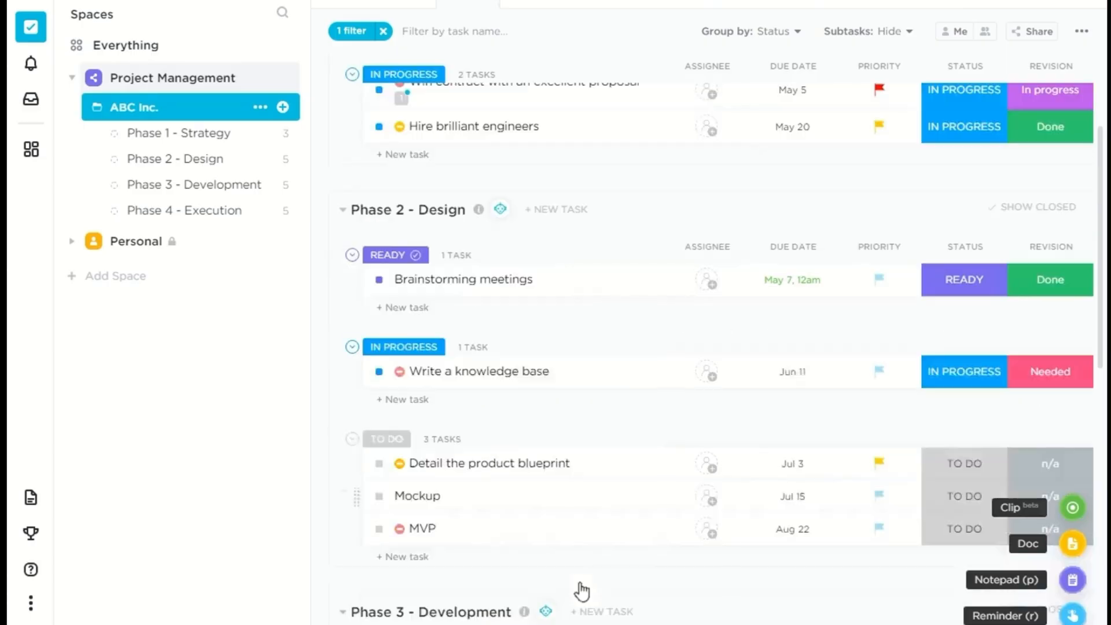
scroll(583, 589, up, 6)
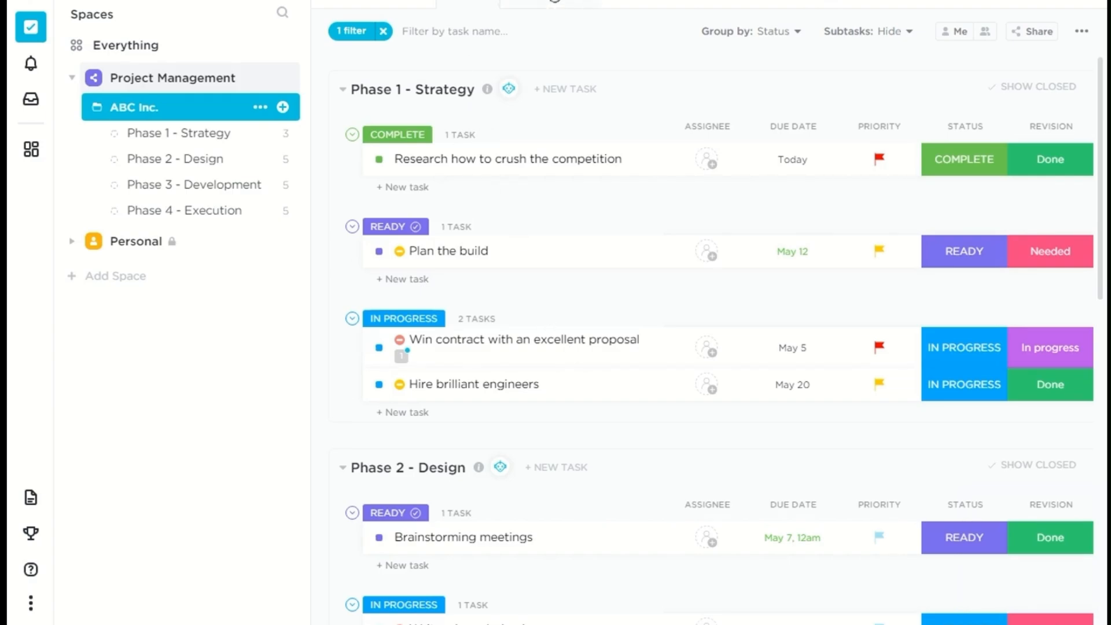
click(554, 2)
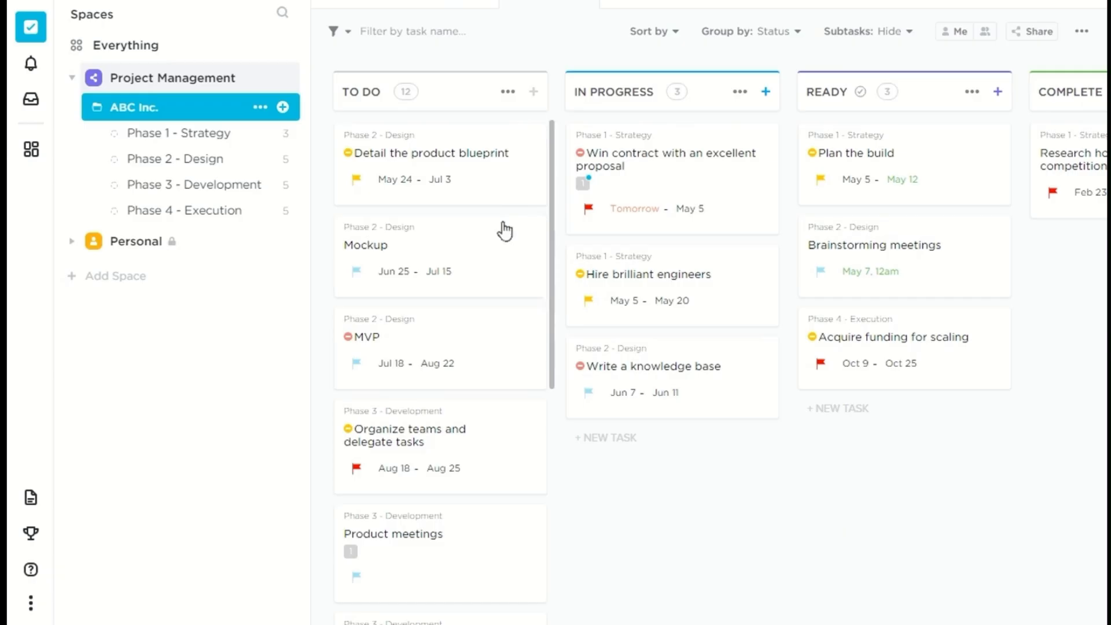
click(192, 138)
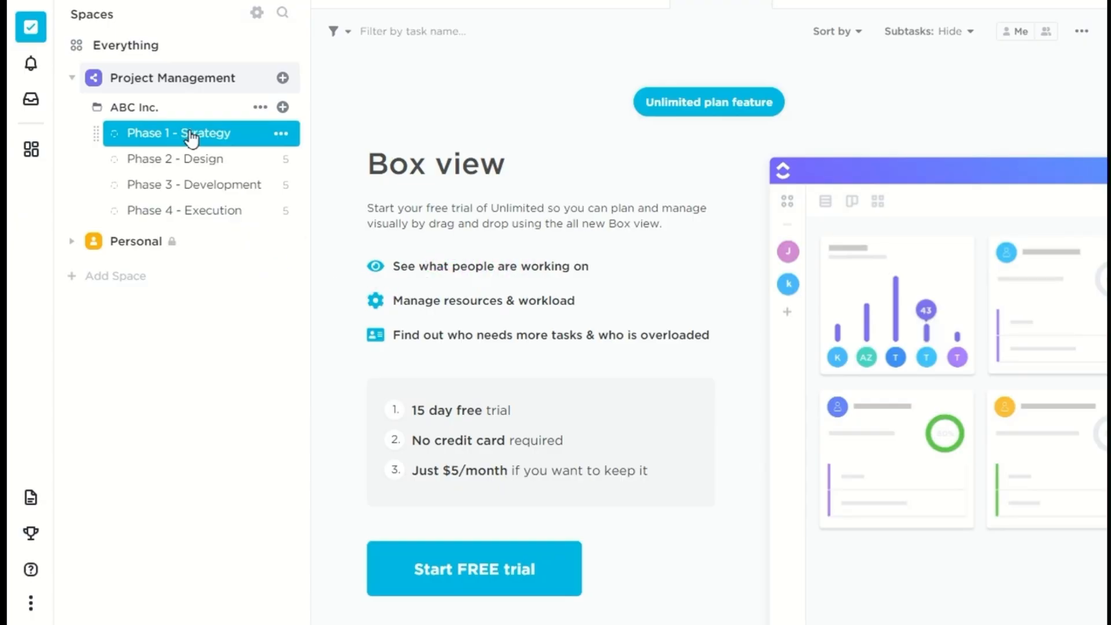
click(195, 180)
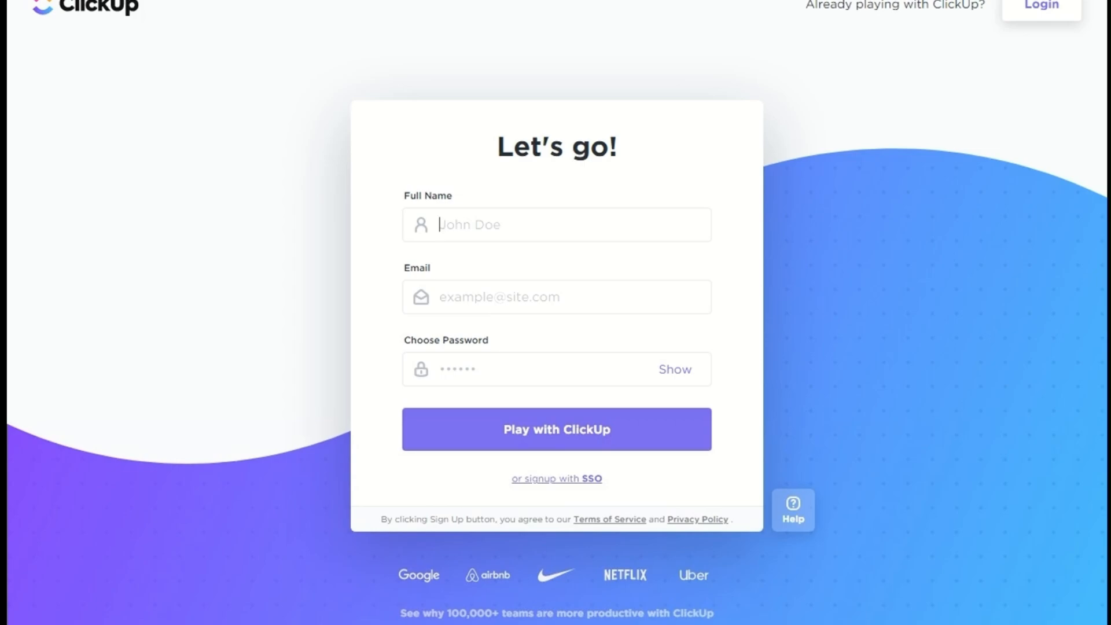
Step: Submit the sign-up form and begin the onboarding
click(550, 440)
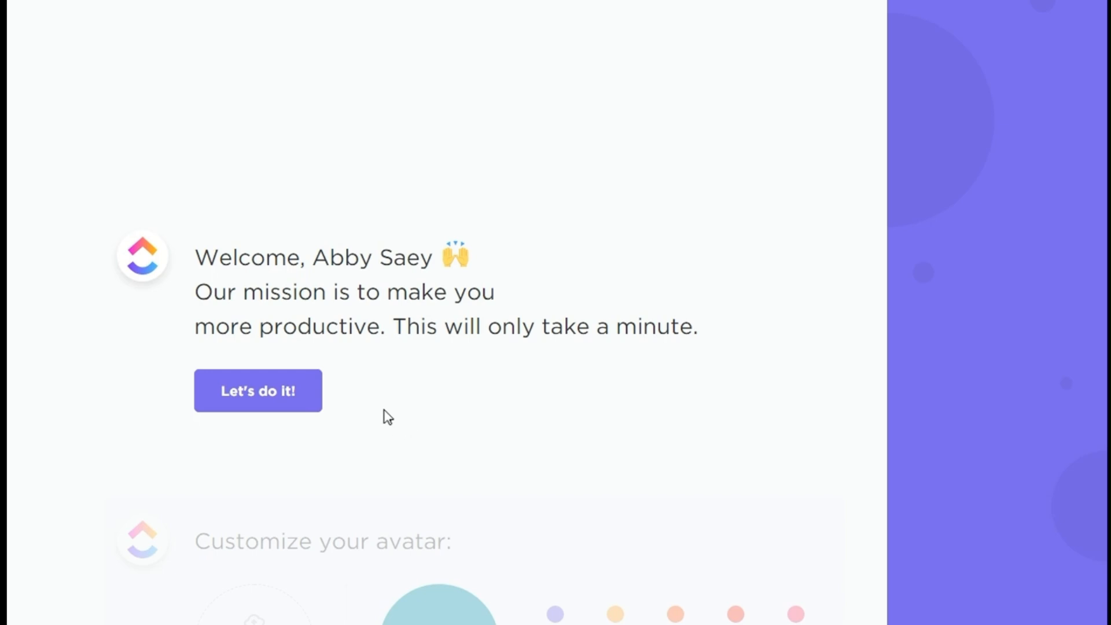
click(267, 403)
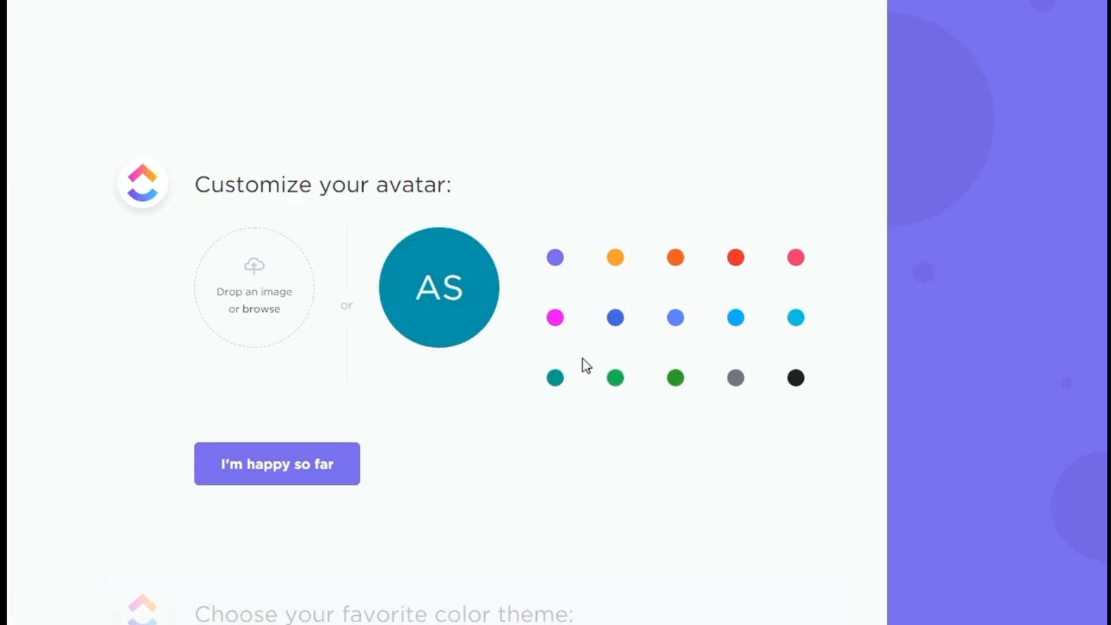
Step: Set the personal avatar colour to purple and confirm it
click(554, 262)
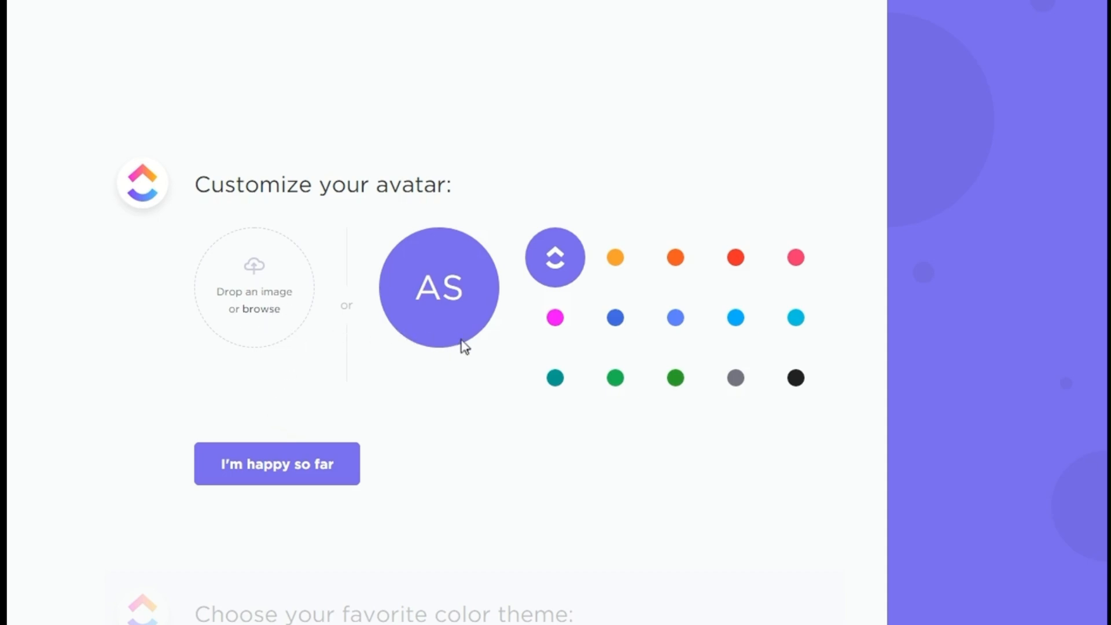
click(305, 480)
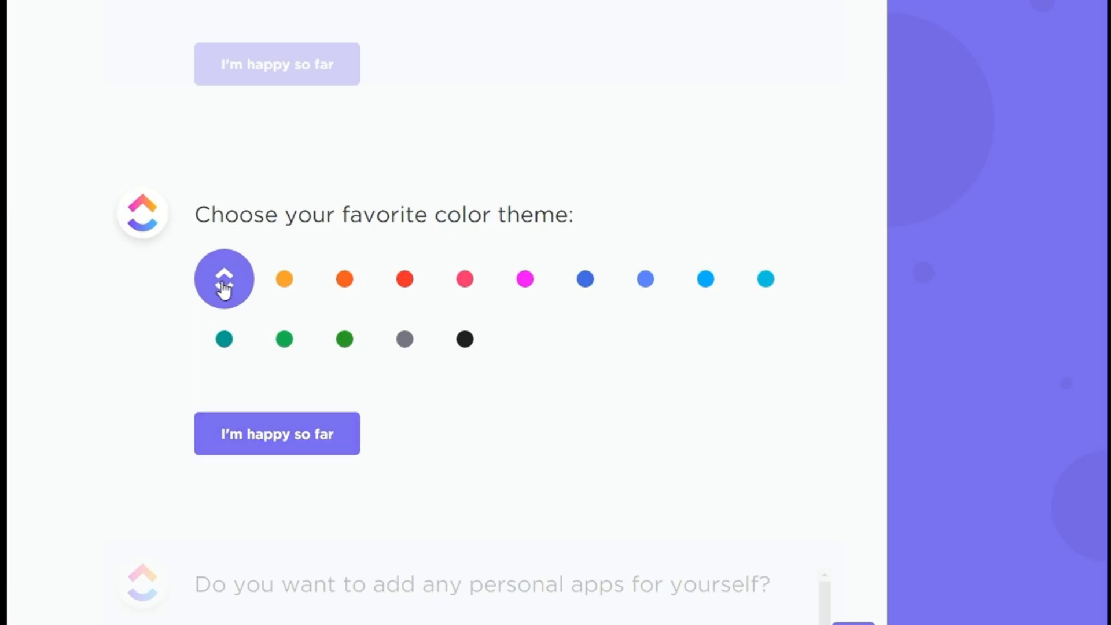
Step: Choose the green color theme and confirm it
click(279, 289)
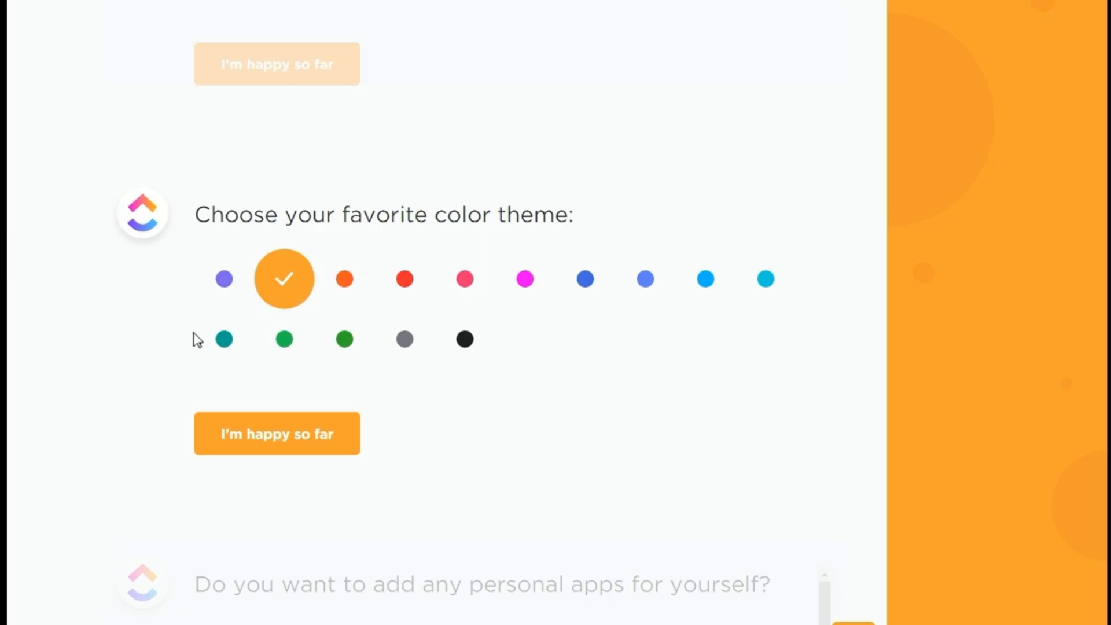
click(285, 345)
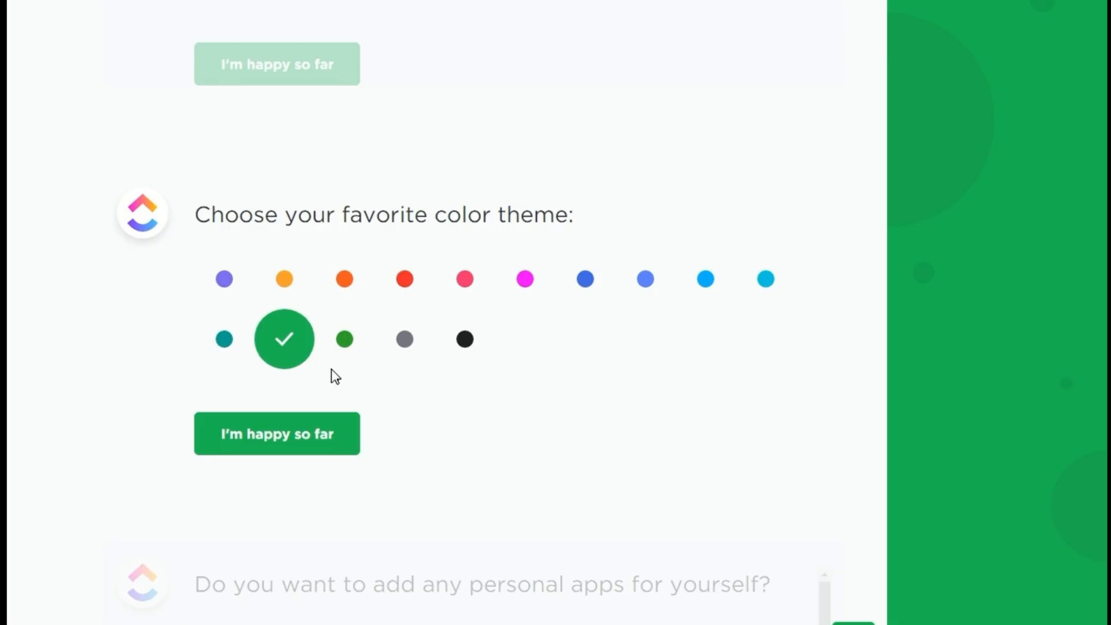
click(304, 435)
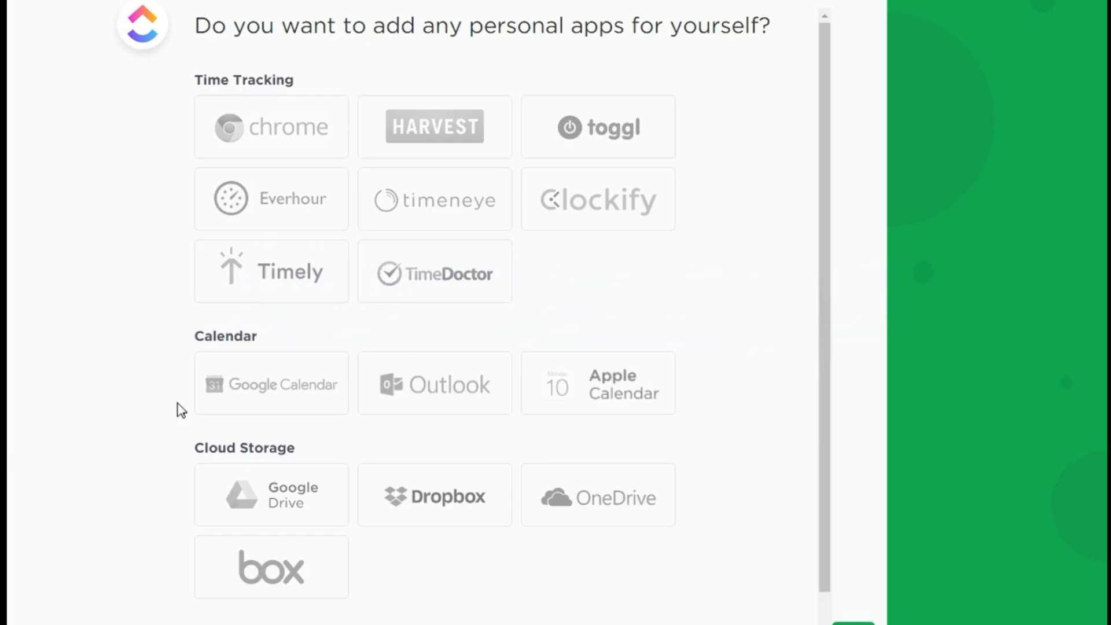
Step: Skip adding personal apps, leaving Google Calendar unselected
click(254, 387)
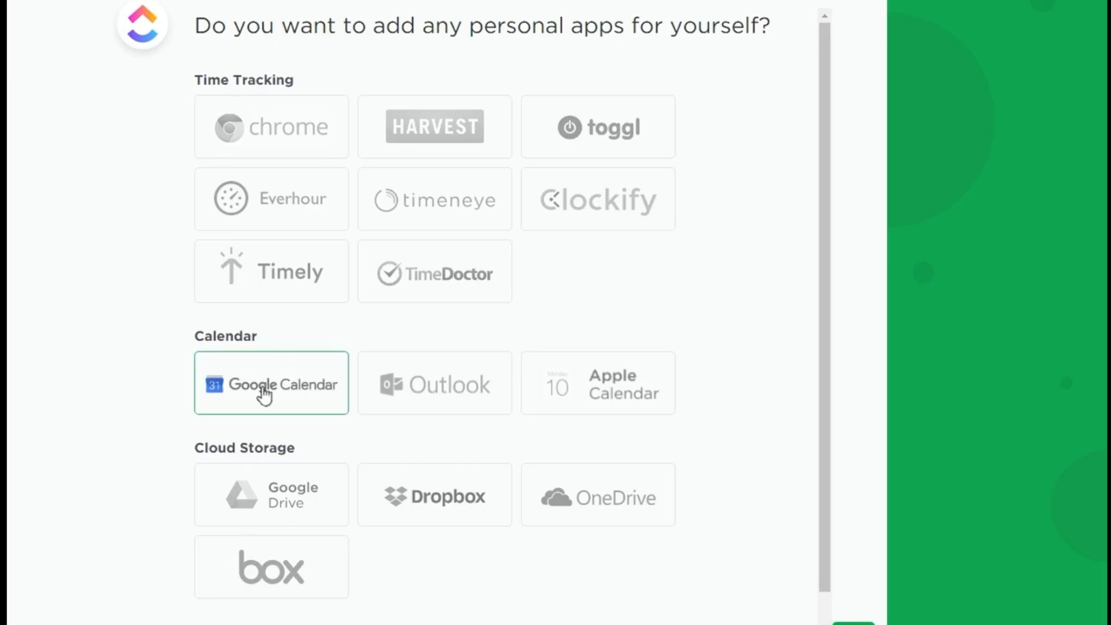
click(263, 394)
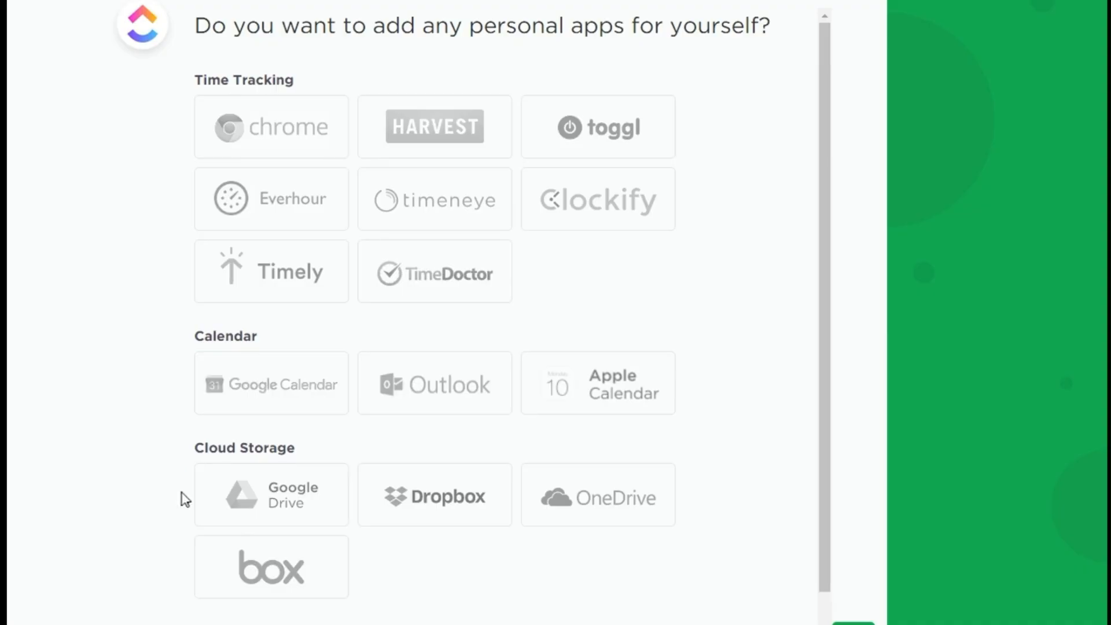
scroll(704, 470, down, 1)
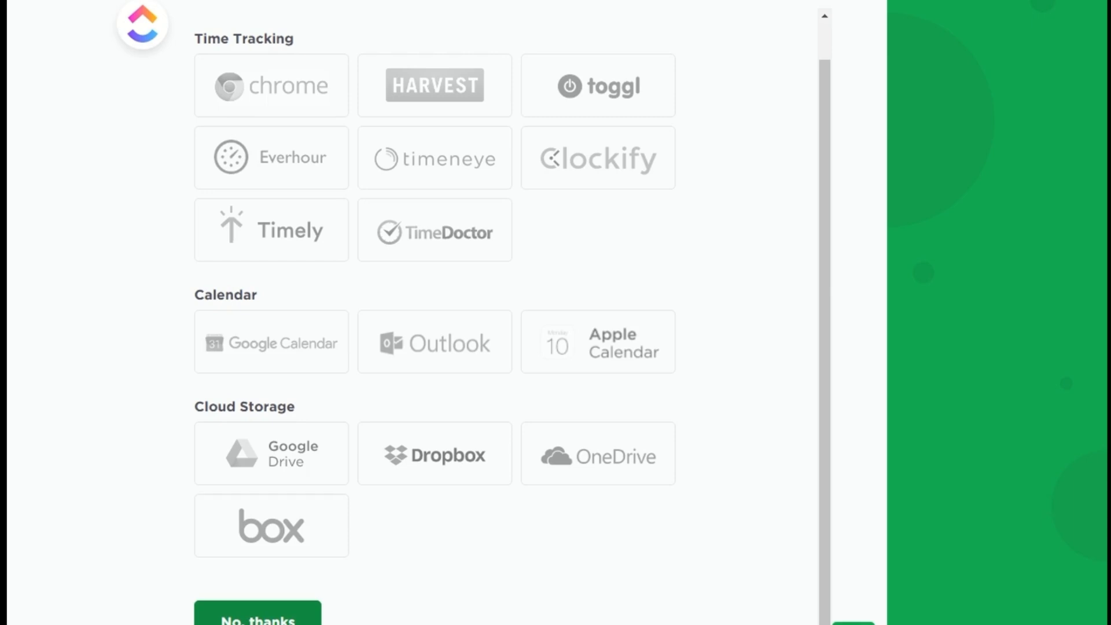
click(281, 604)
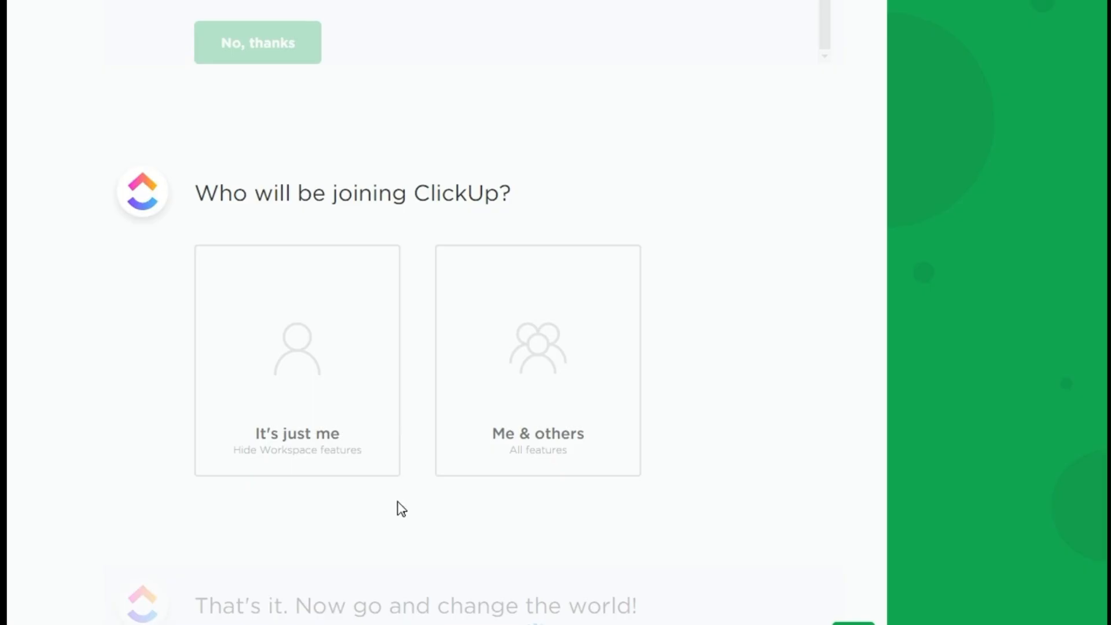
Step: Choose Me & others and a team size of 6-10 people
click(533, 375)
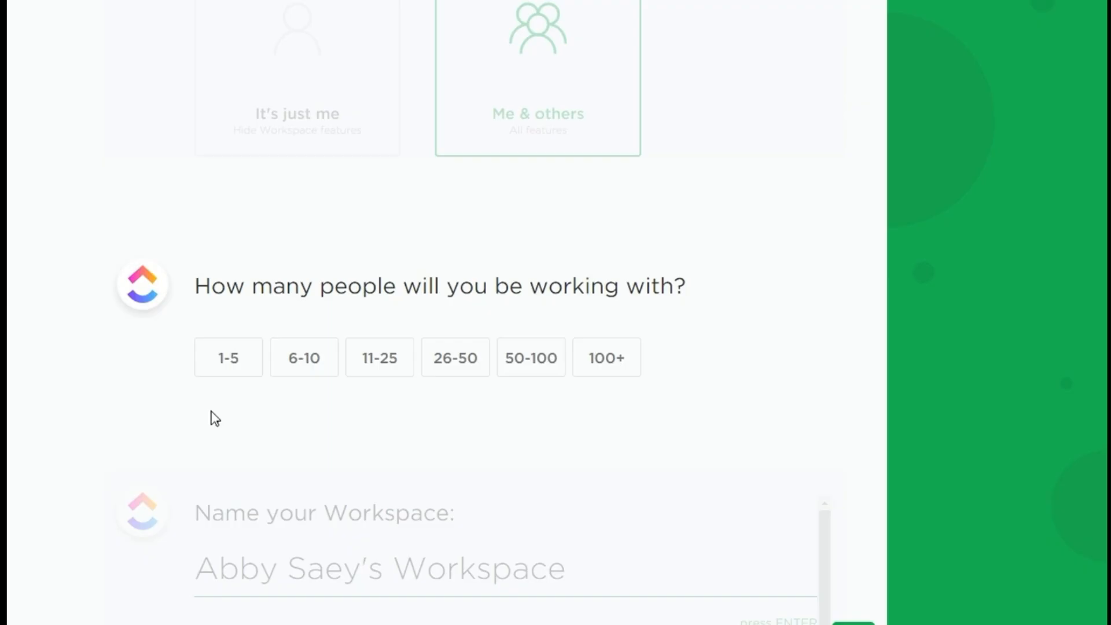
click(310, 359)
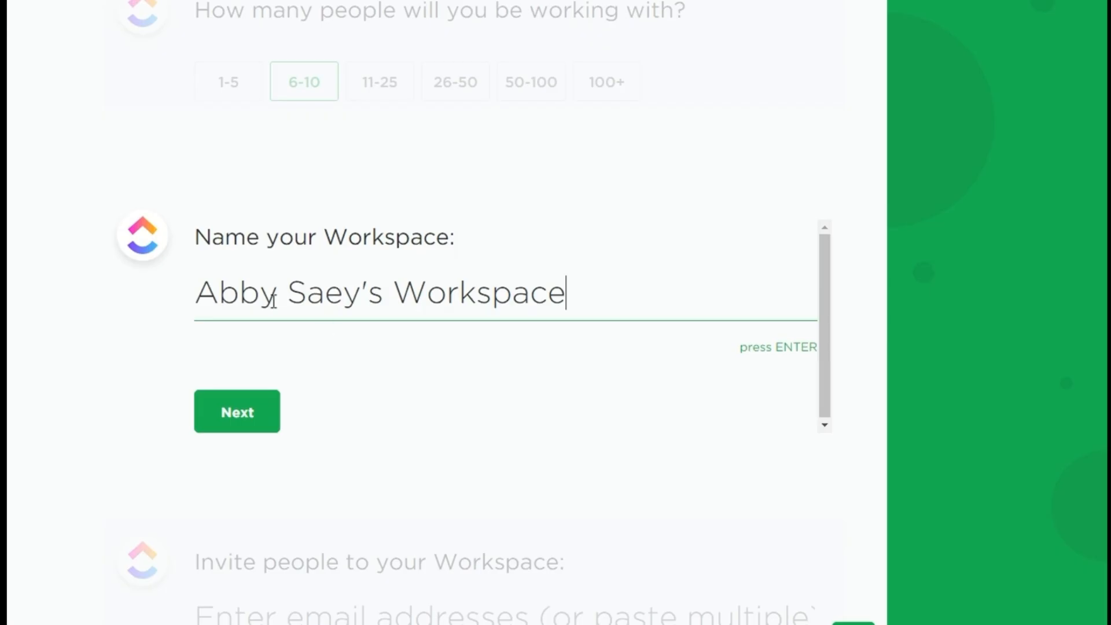
Step: Name the workspace Team Workspace
drag(198, 291, 387, 296)
text(m)
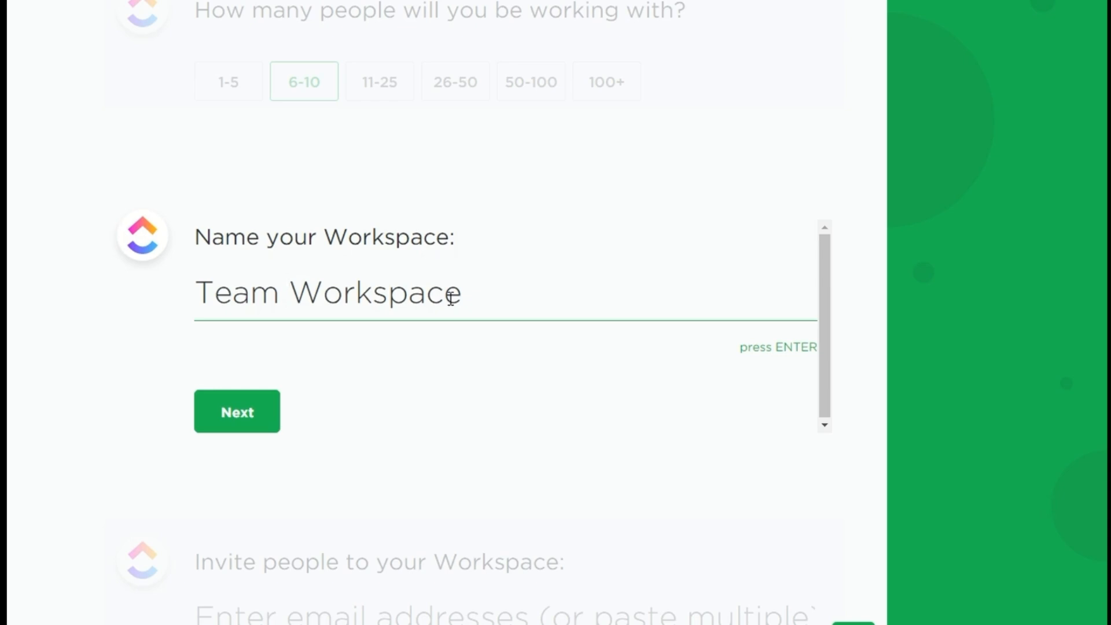
key(Return)
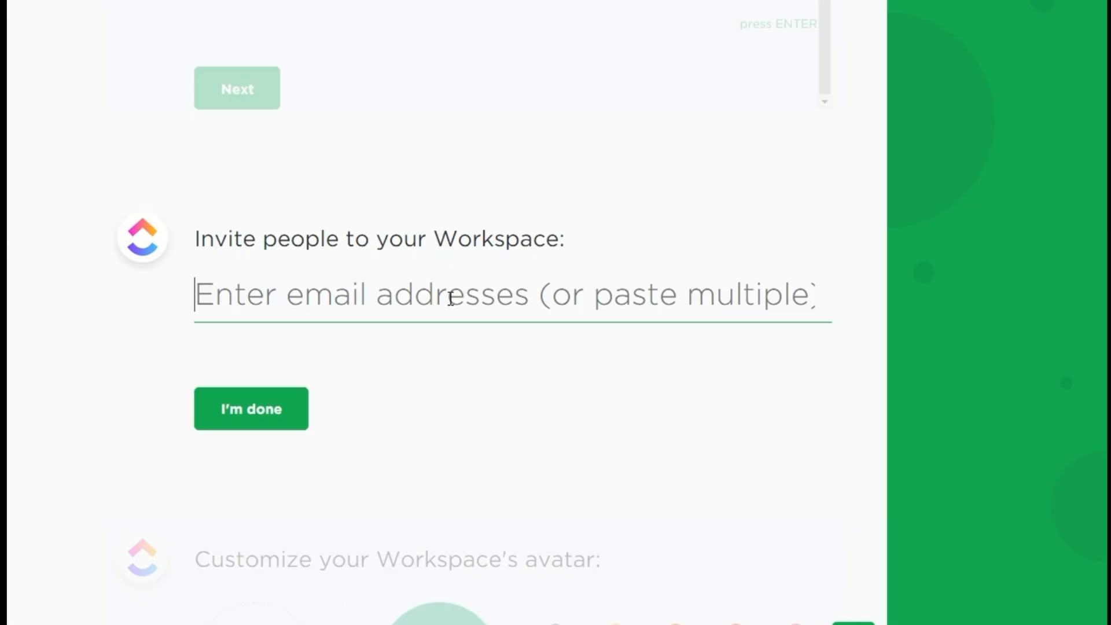
Step: Skip inviting people and set the workspace avatar colour to grey
click(262, 408)
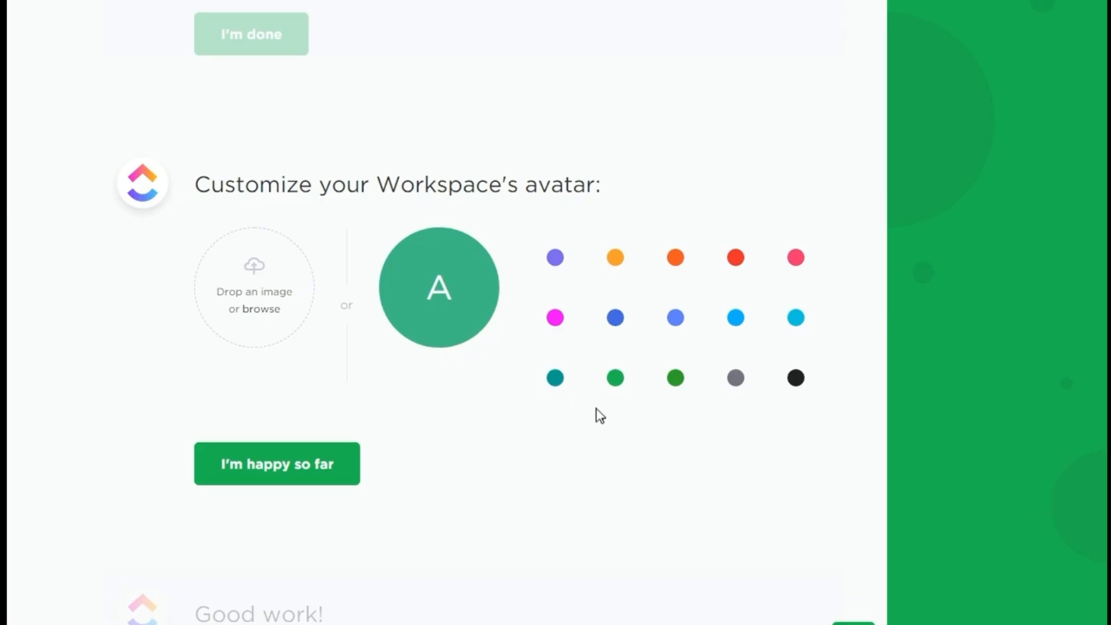
click(793, 328)
click(798, 380)
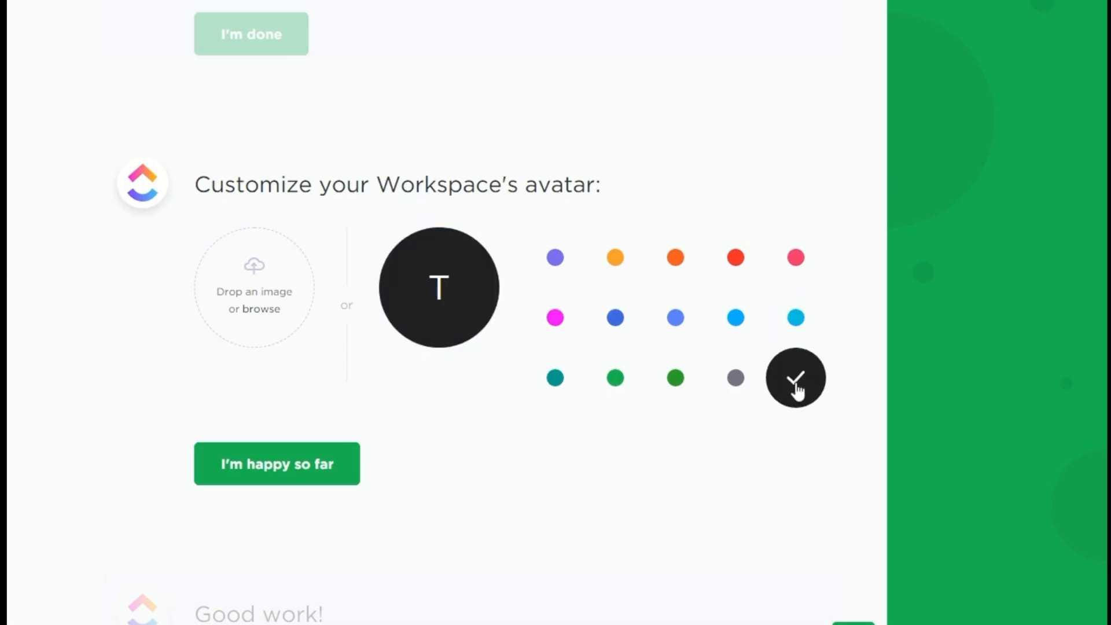
click(733, 378)
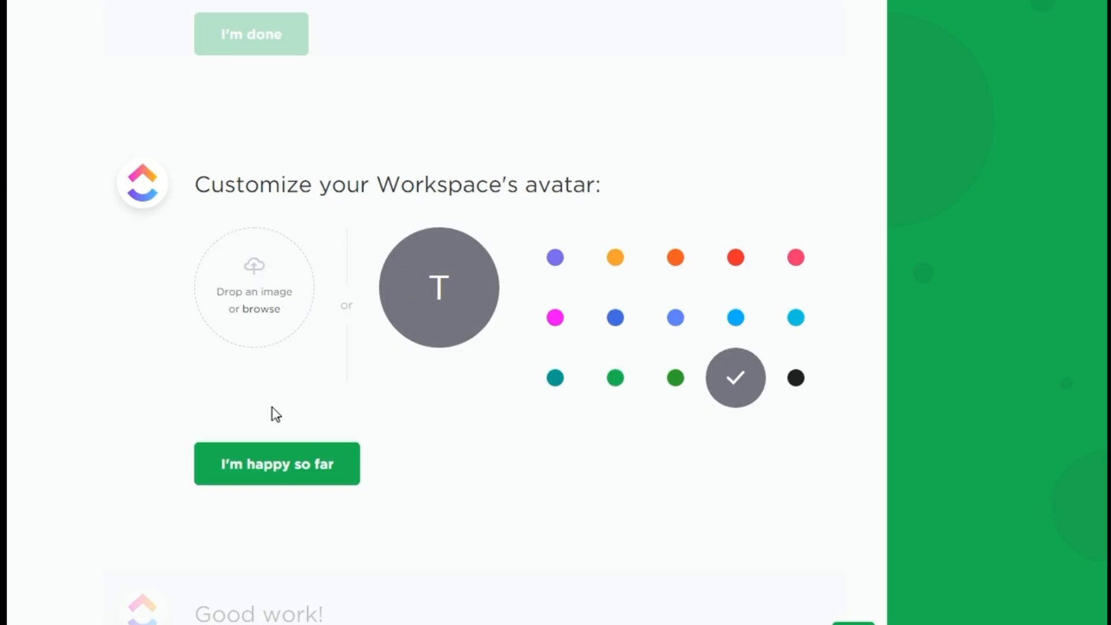
click(268, 468)
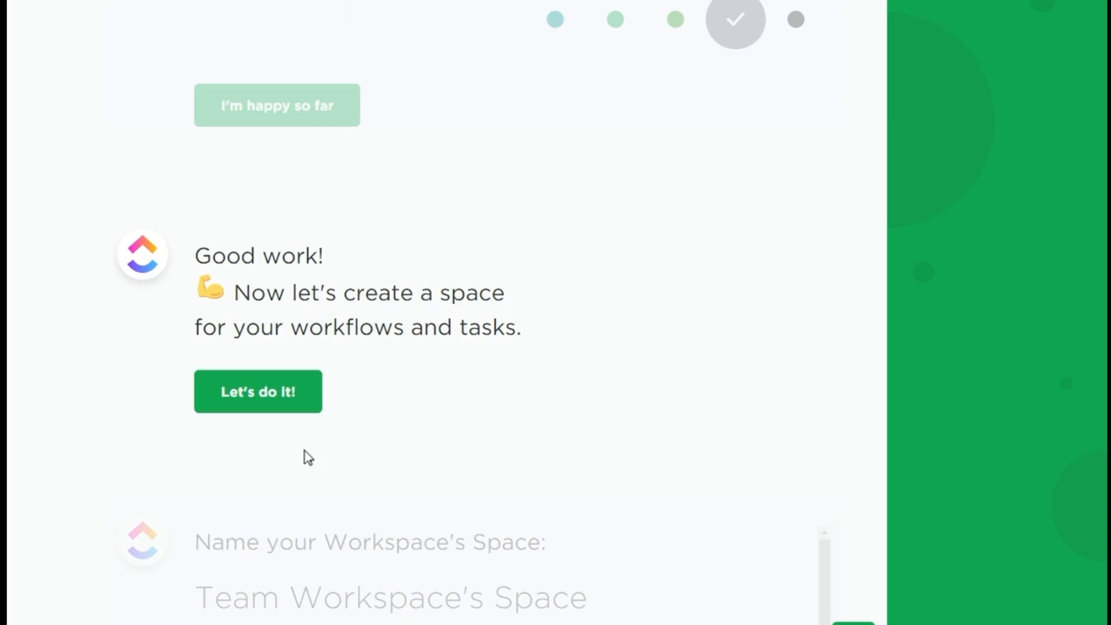
Step: Name the workspace's space Project Management Space
click(285, 388)
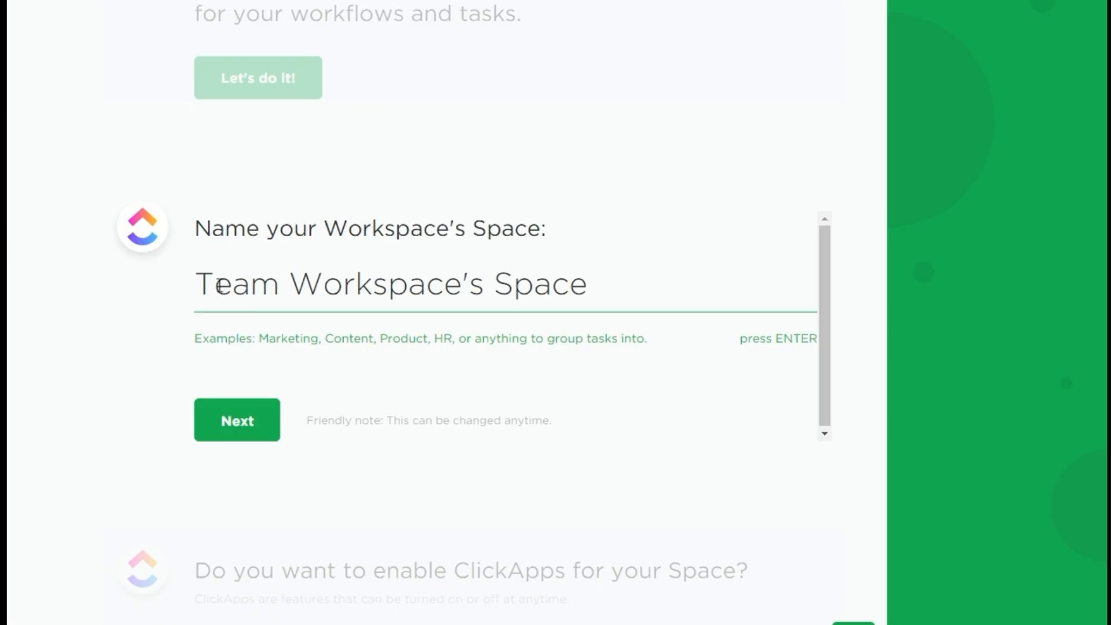
double_click(197, 280)
drag(360, 291, 487, 289)
text(Project )
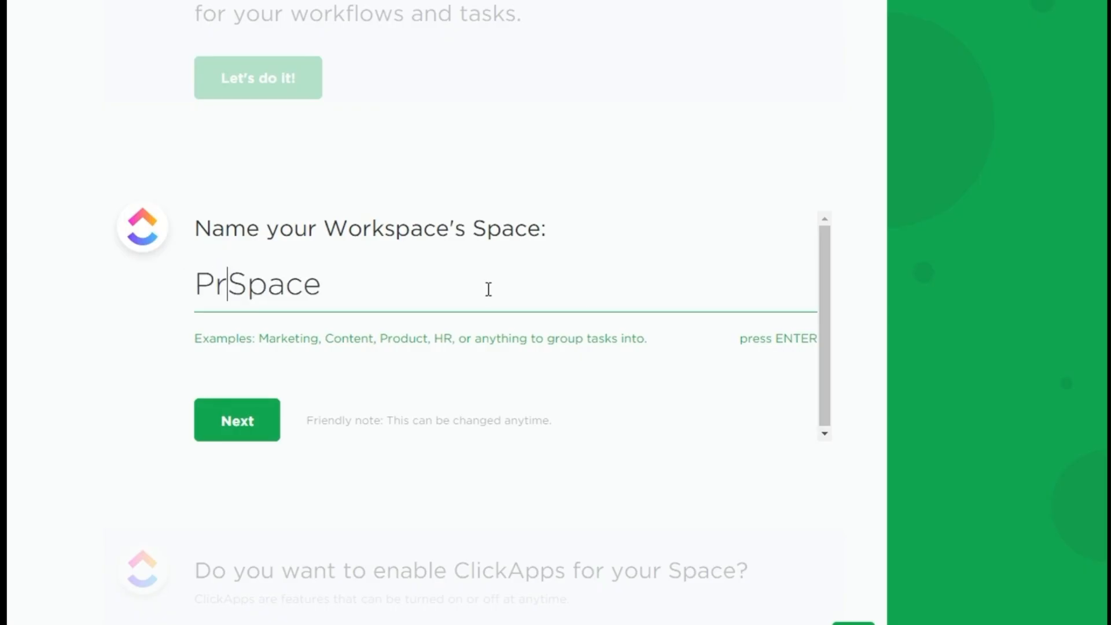
text(Management)
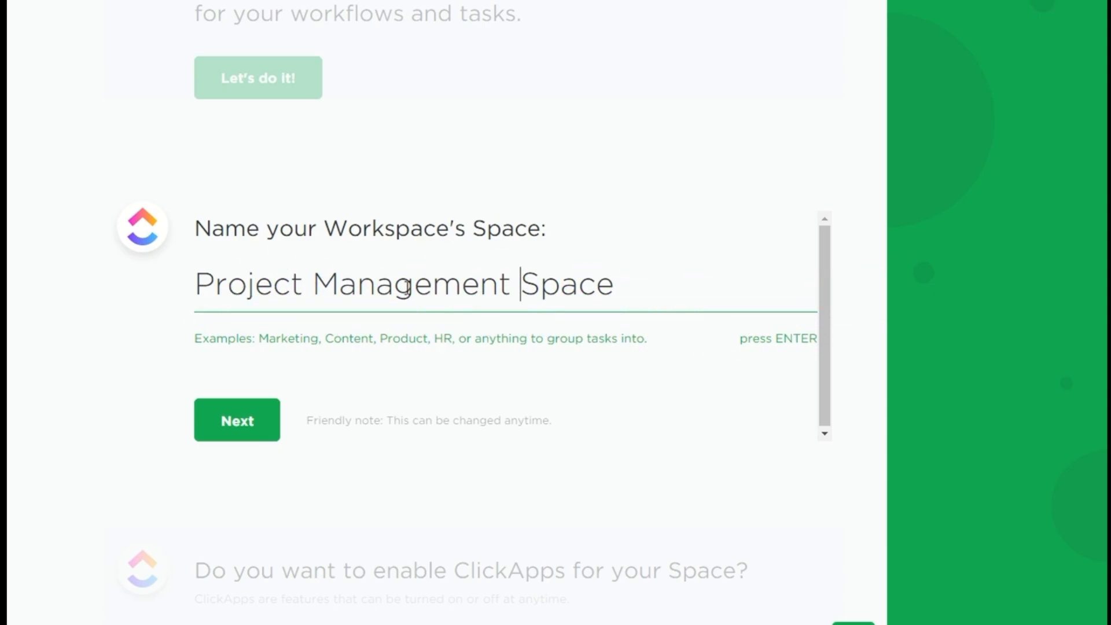
key(Return)
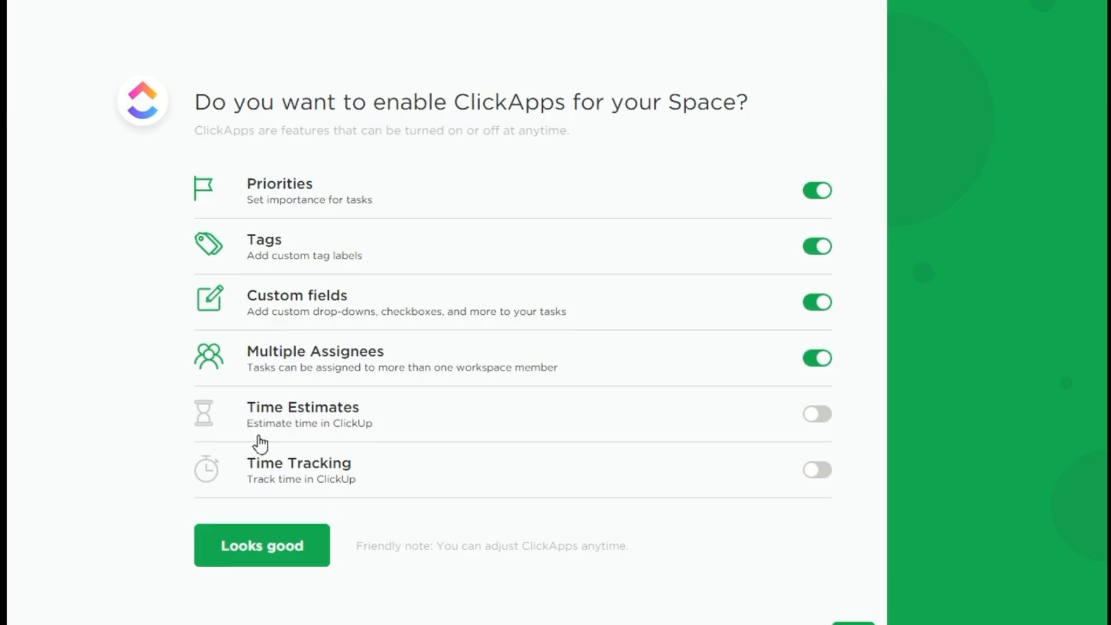
Step: Accept the default ClickApps and skip workspace integrations
click(259, 546)
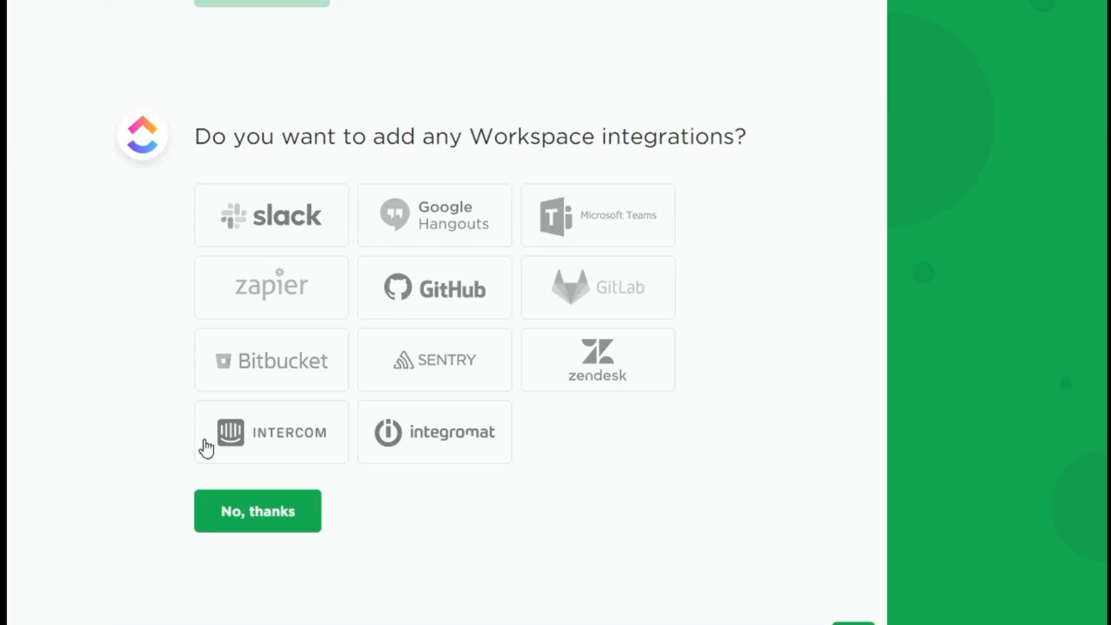
click(234, 507)
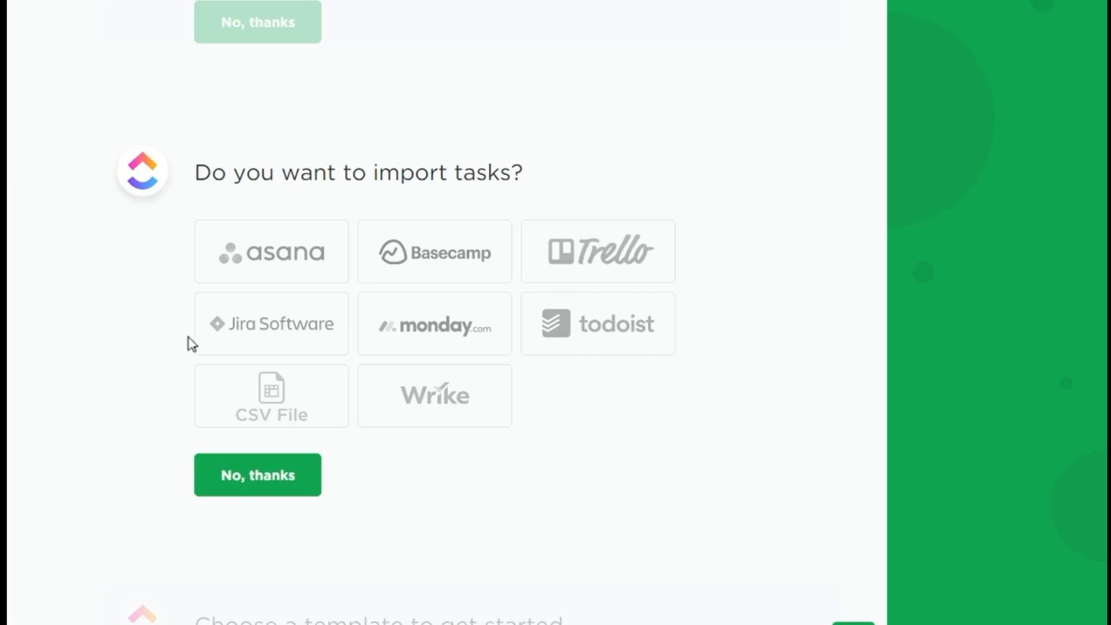
Step: Skip importing tasks and expand the Project Management template category
click(242, 480)
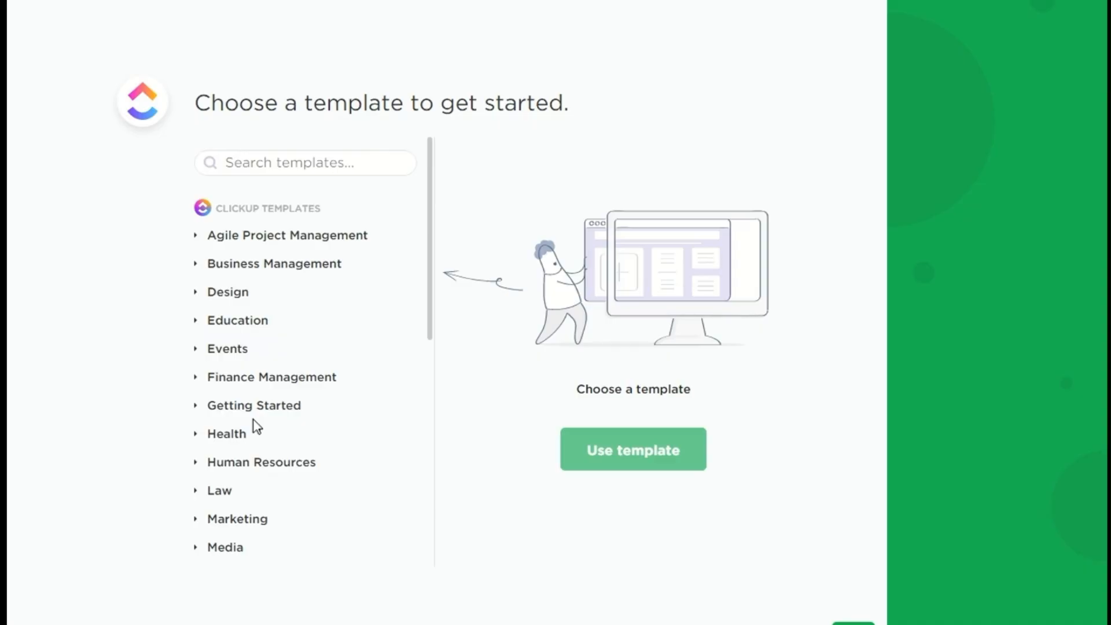
scroll(257, 427, down, 6)
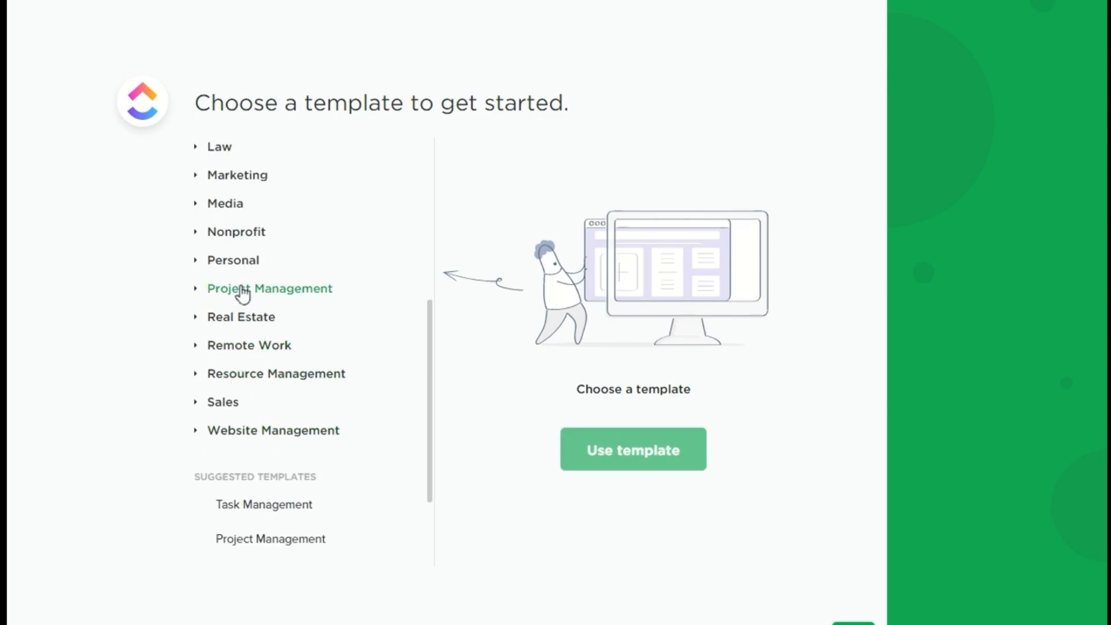
click(242, 295)
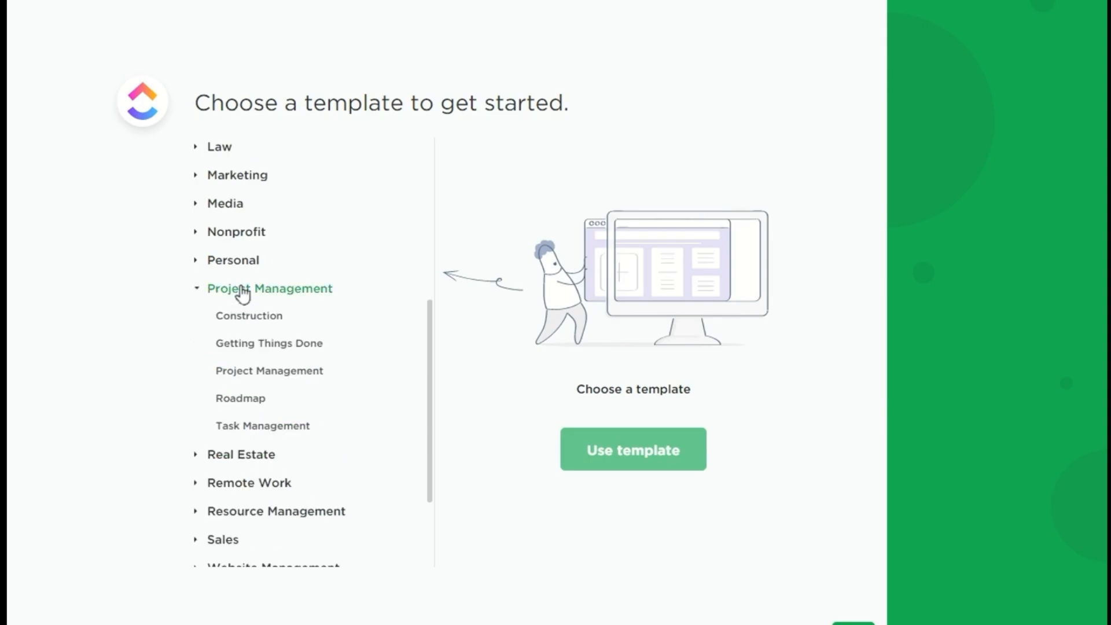
Step: Apply the Project Management template and finish onboarding to start using ClickUp
click(242, 317)
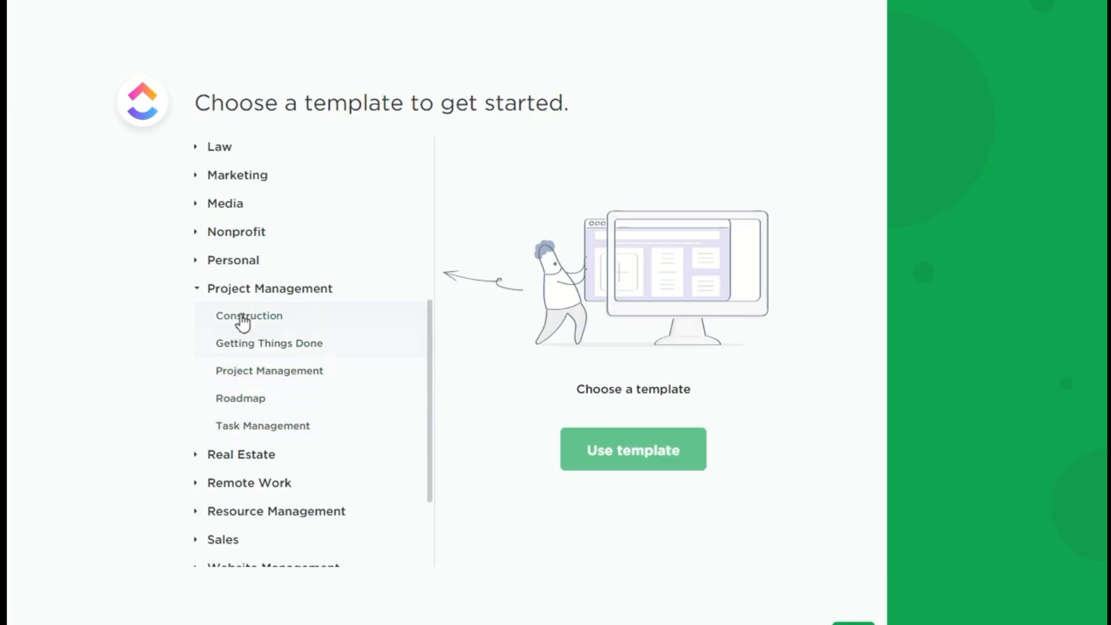
click(242, 427)
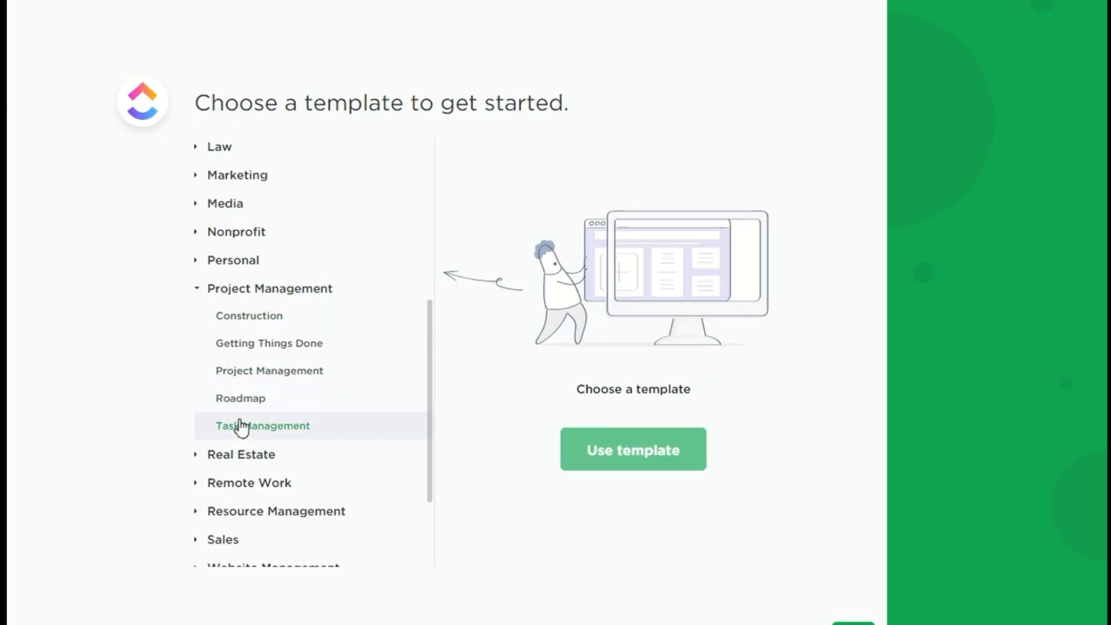
click(247, 318)
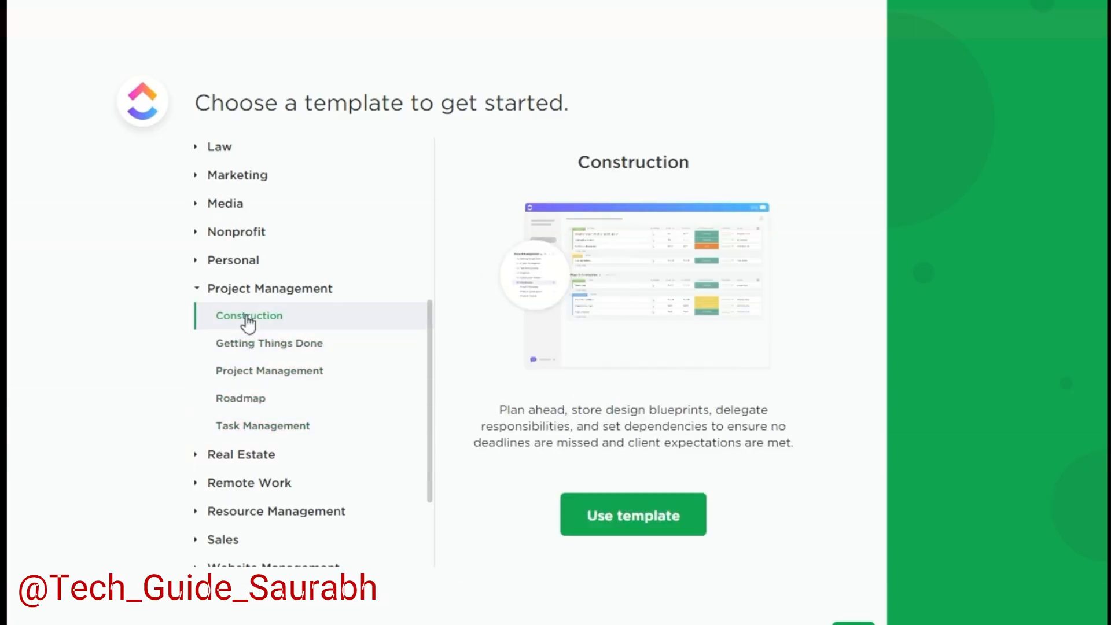
mouse_move(638, 354)
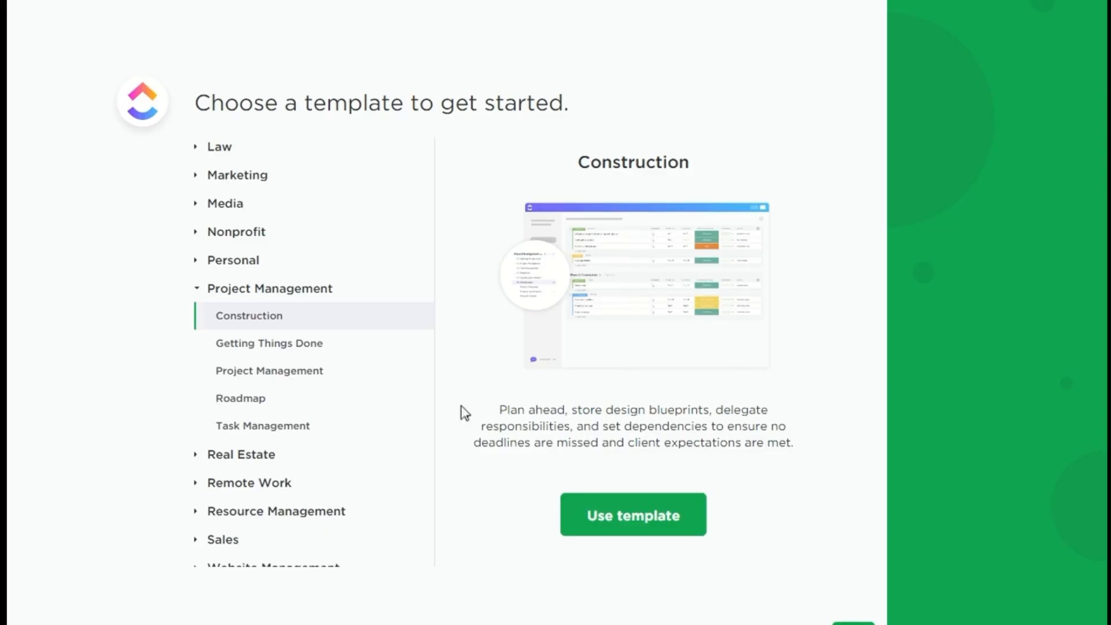
click(257, 379)
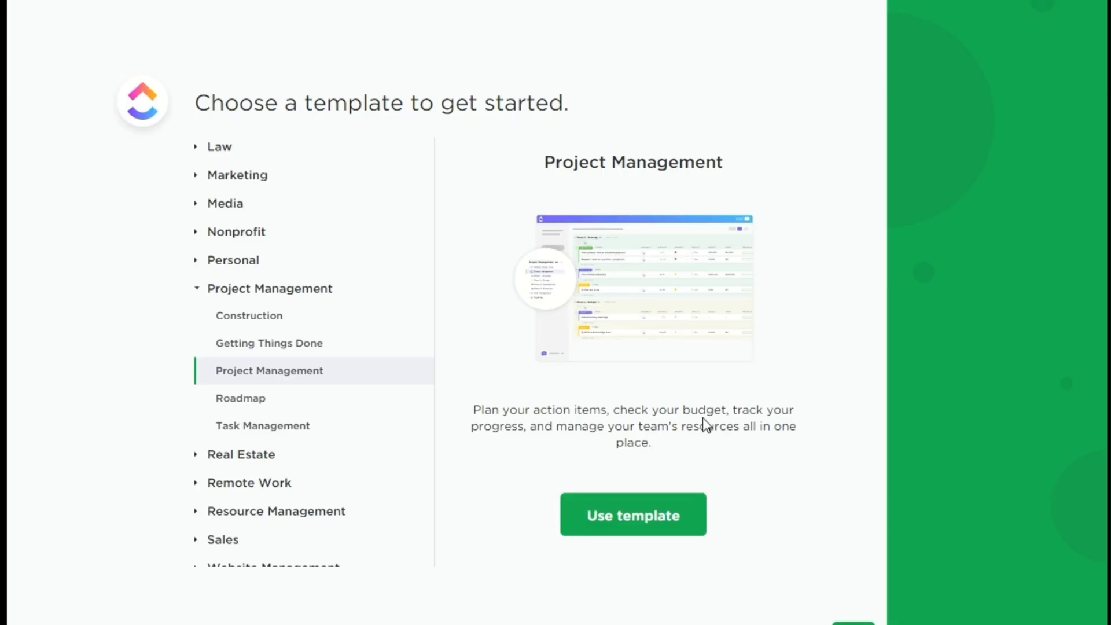
mouse_move(672, 335)
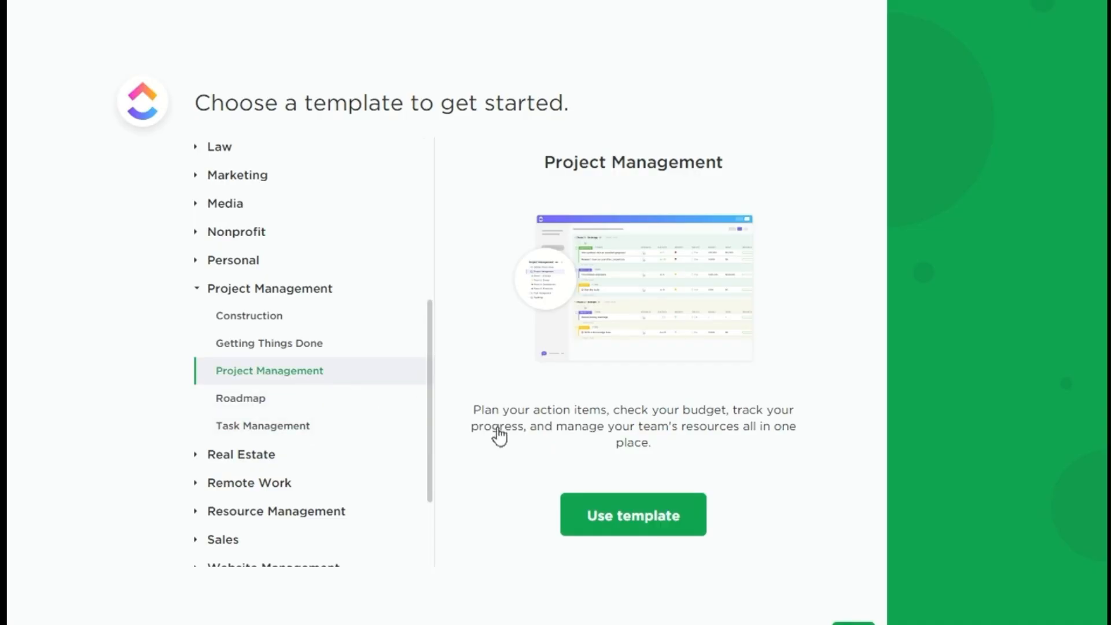
click(631, 525)
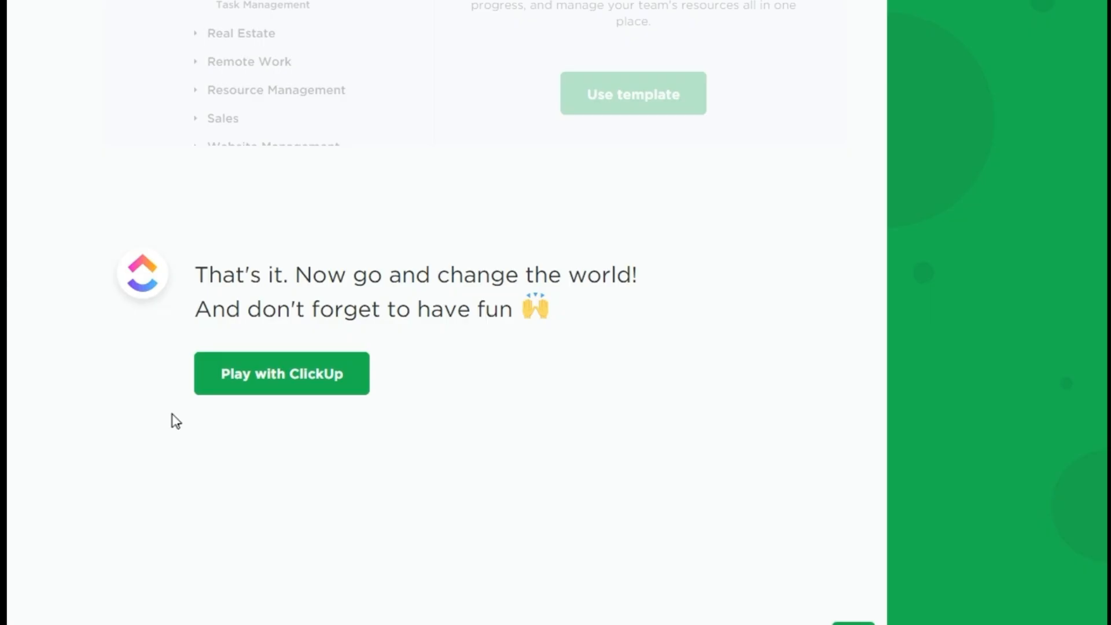
click(270, 377)
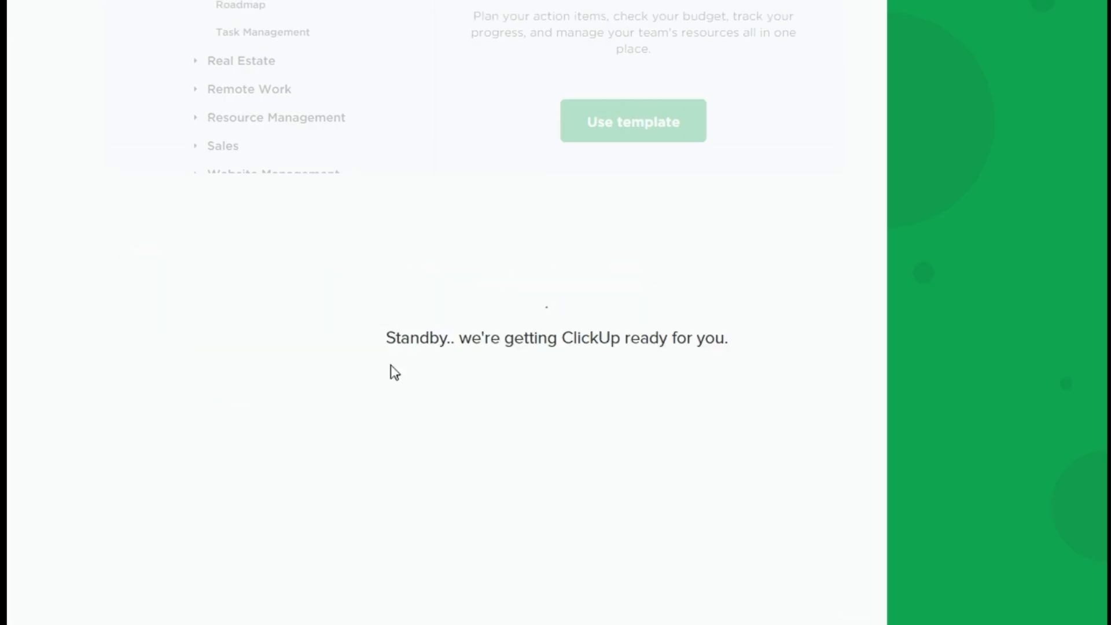